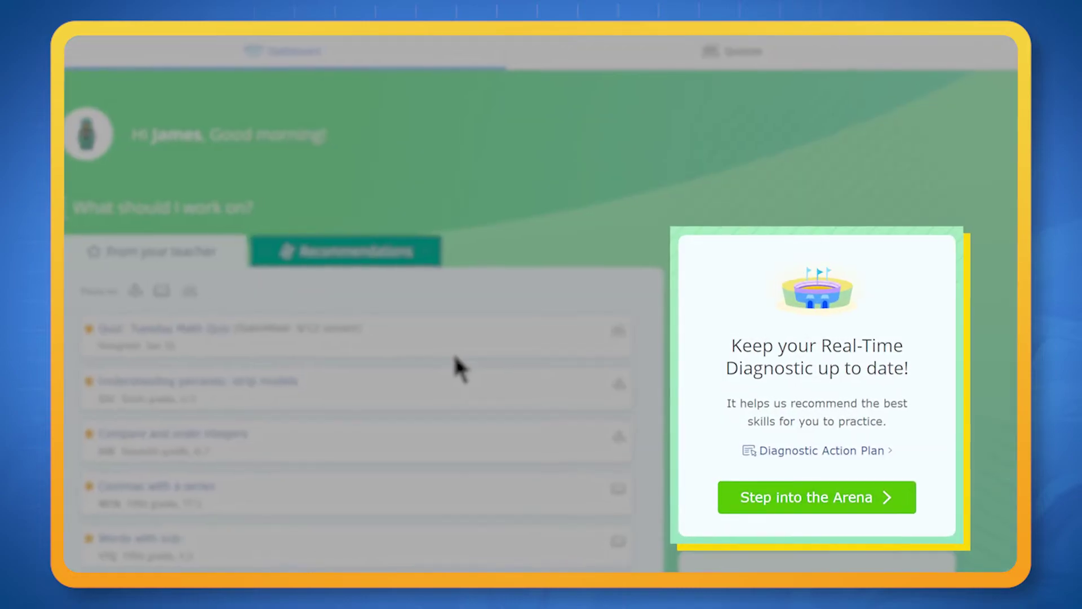
Step: Start the Real-Time Diagnostic from the Assessment page by stepping into the Arena
{"action": "left_click", "coordinate": [776, 506]}
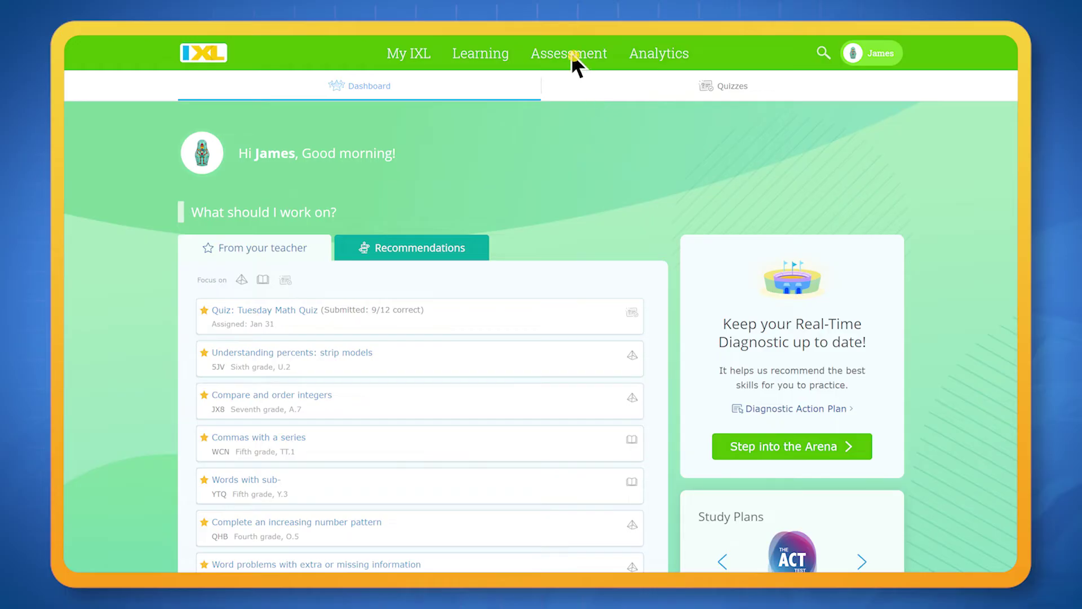
{"action": "left_click", "coordinate": [573, 54]}
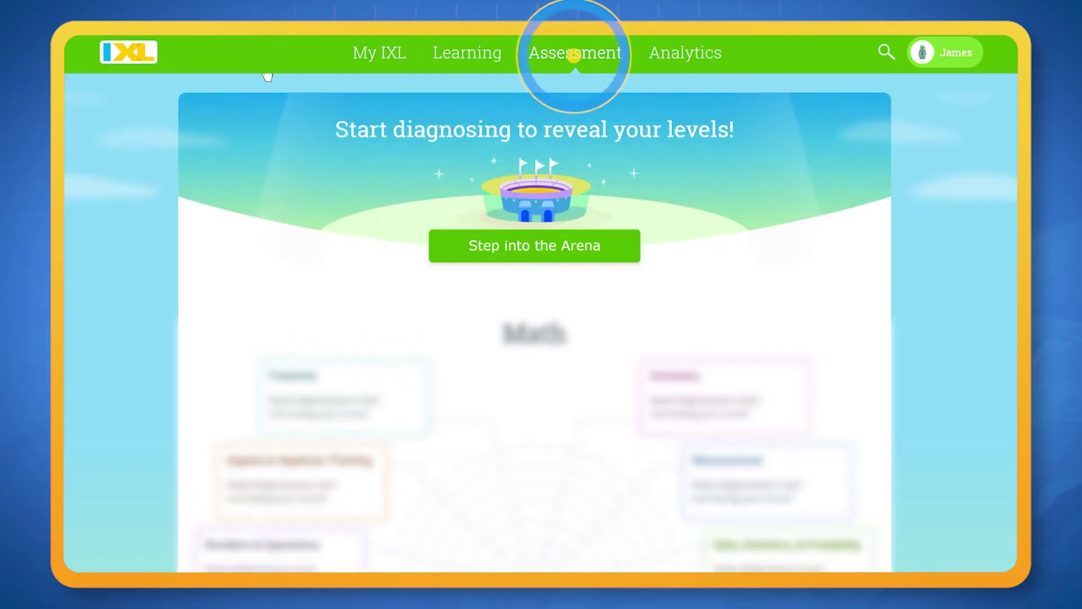
{"action": "left_click", "coordinate": [601, 263]}
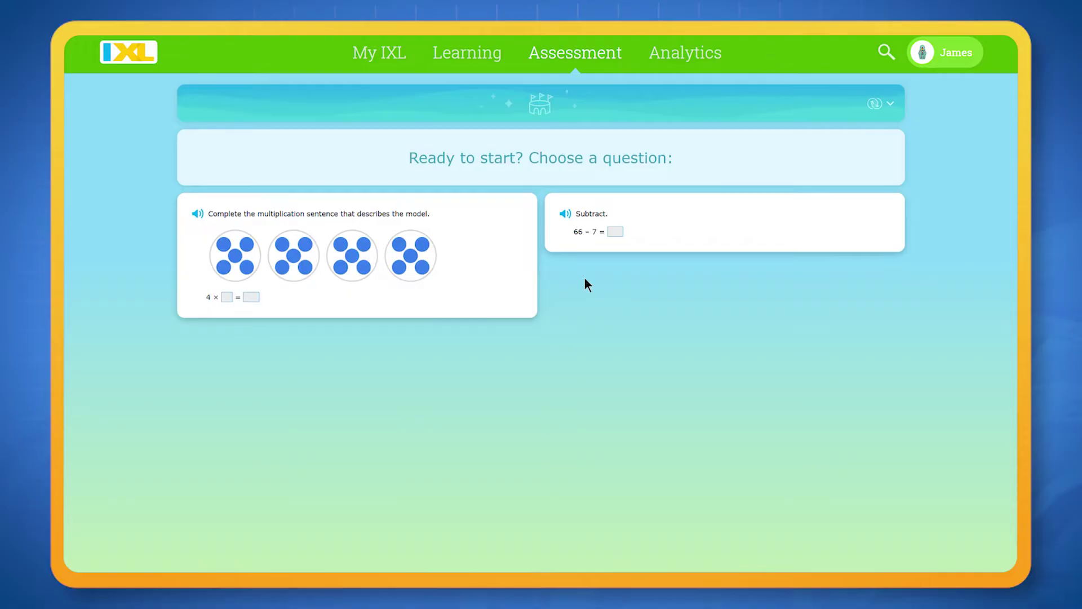
Step: Complete the multiplication sentence as 4 × 5 = 20 and submit it
{"action": "left_click", "coordinate": [435, 271]}
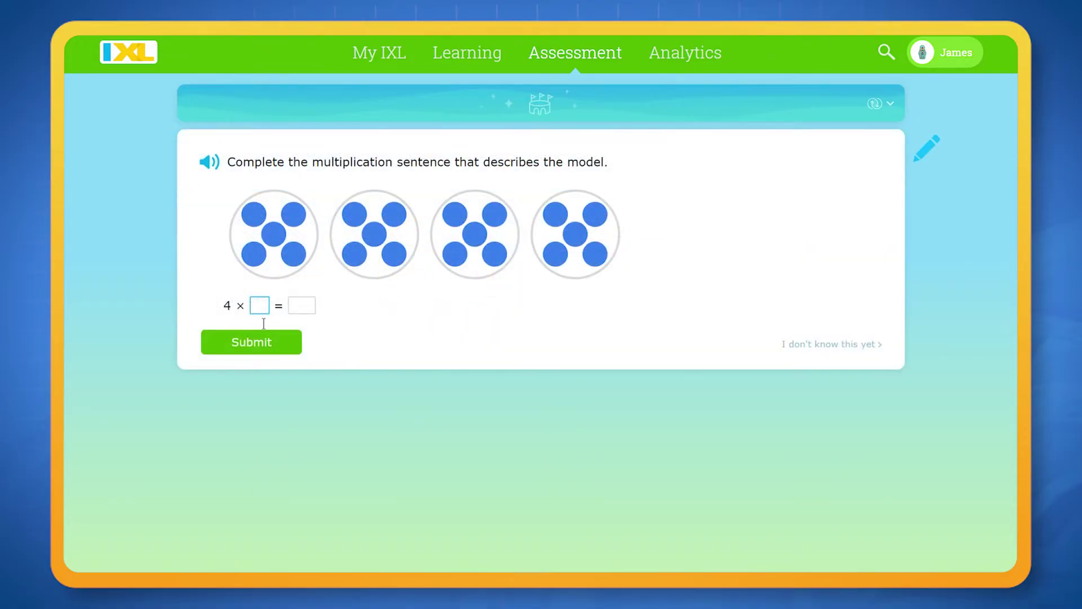
{"action": "type", "text": "5"}
{"action": "left_click", "coordinate": [308, 316]}
{"action": "type", "text": "20"}
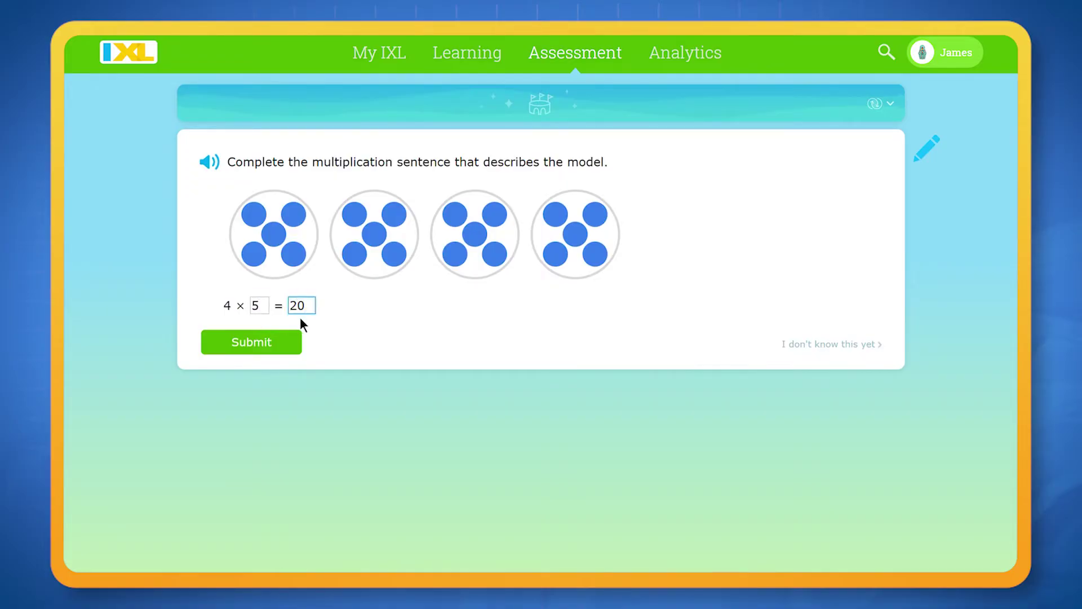
{"action": "left_click", "coordinate": [288, 354]}
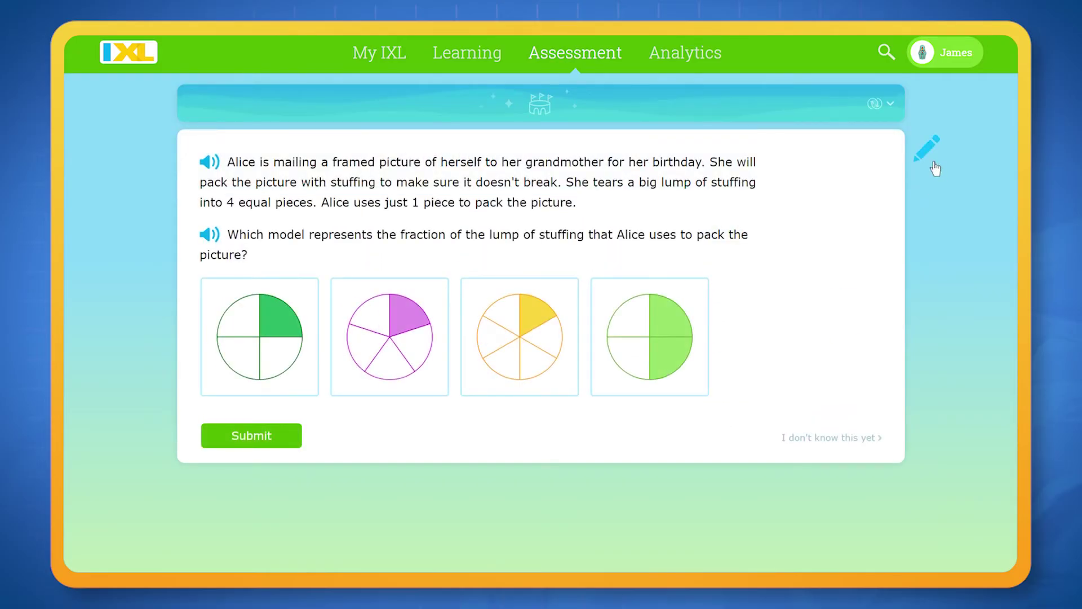
Step: Circle 4 and 1 in the stuffing problem, write 1/4 beside it, and submit the quarter-shaded circle
{"action": "left_click", "coordinate": [936, 167]}
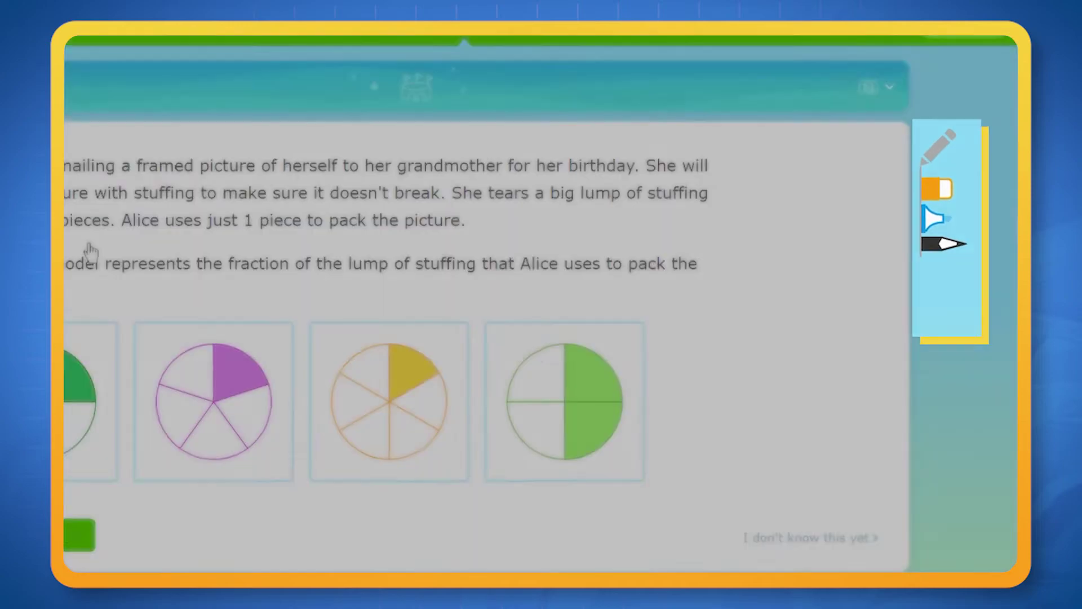
{"action": "mouse_move", "coordinate": [242, 200]}
{"action": "left_mouse_down"}
{"action": "mouse_move", "coordinate": [217, 217]}
{"action": "mouse_move", "coordinate": [239, 213]}
{"action": "left_mouse_up"}
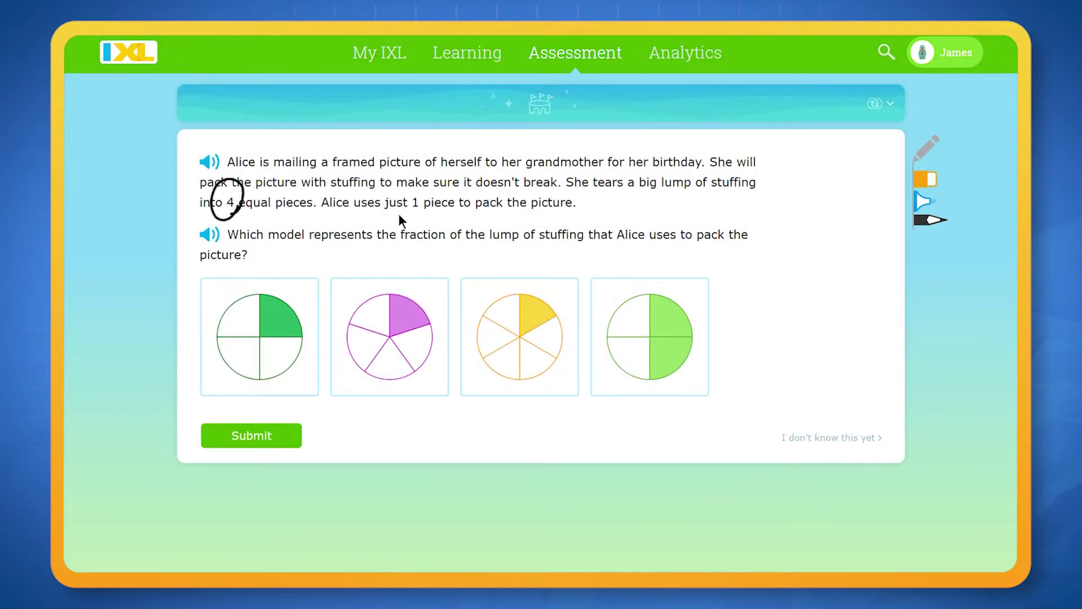
{"action": "mouse_move", "coordinate": [401, 219]}
{"action": "left_mouse_down"}
{"action": "mouse_move", "coordinate": [426, 211]}
{"action": "mouse_move", "coordinate": [409, 214]}
{"action": "left_mouse_up"}
{"action": "mouse_move", "coordinate": [792, 213]}
{"action": "left_mouse_down"}
{"action": "mouse_move", "coordinate": [810, 190]}
{"action": "mouse_move", "coordinate": [804, 237]}
{"action": "left_mouse_up"}
{"action": "left_click_drag", "start_coordinate": [788, 235], "coordinate": [821, 231]}
{"action": "mouse_move", "coordinate": [776, 262]}
{"action": "left_mouse_down"}
{"action": "mouse_move", "coordinate": [826, 246]}
{"action": "mouse_move", "coordinate": [818, 280]}
{"action": "left_mouse_up"}
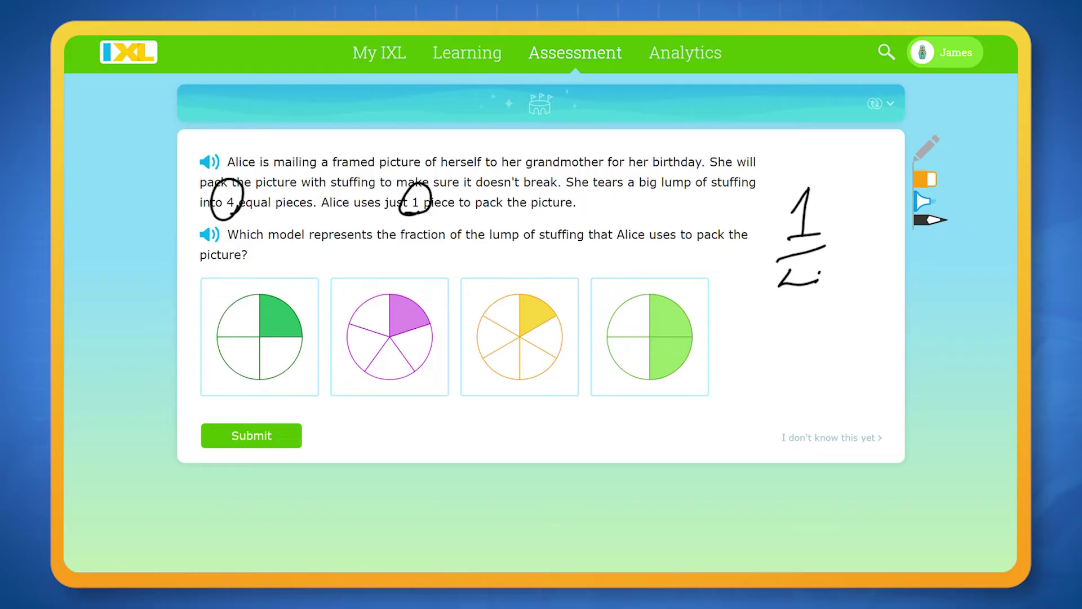
{"action": "left_click", "coordinate": [312, 344]}
{"action": "left_click", "coordinate": [283, 431]}
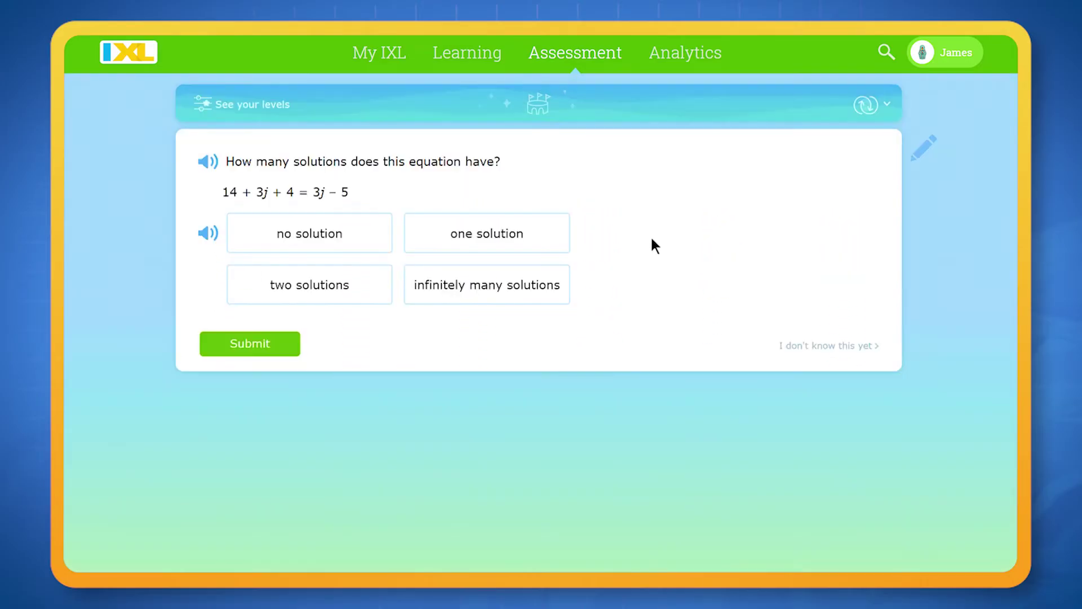
Step: Answer 'one solution', skip the prime-numbers question, and submit 'not real or genuine; fake' for artificial
{"action": "left_click", "coordinate": [519, 240]}
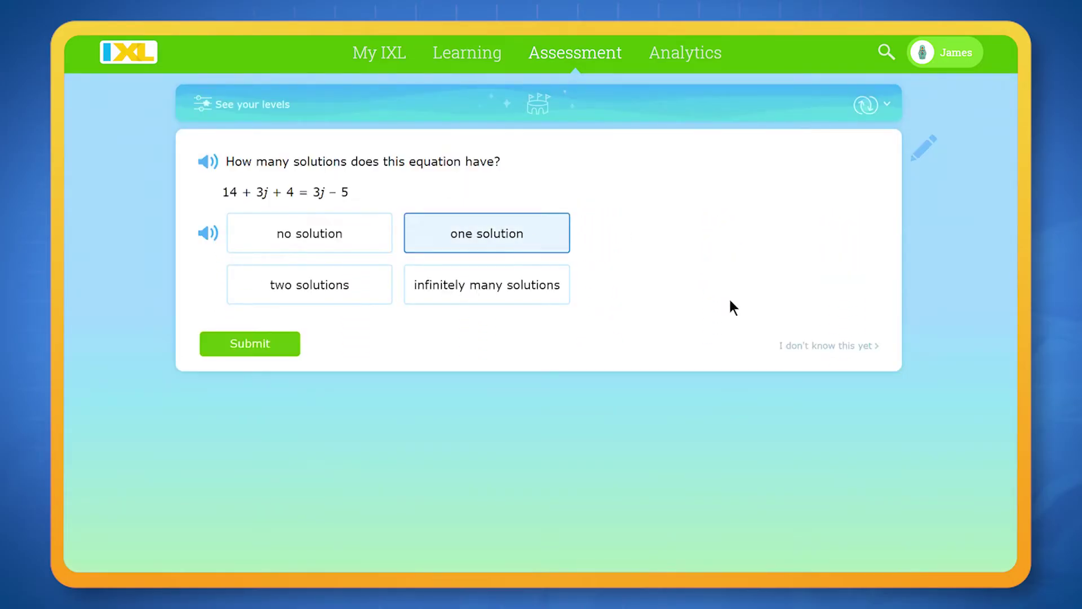
{"action": "left_click", "coordinate": [263, 338]}
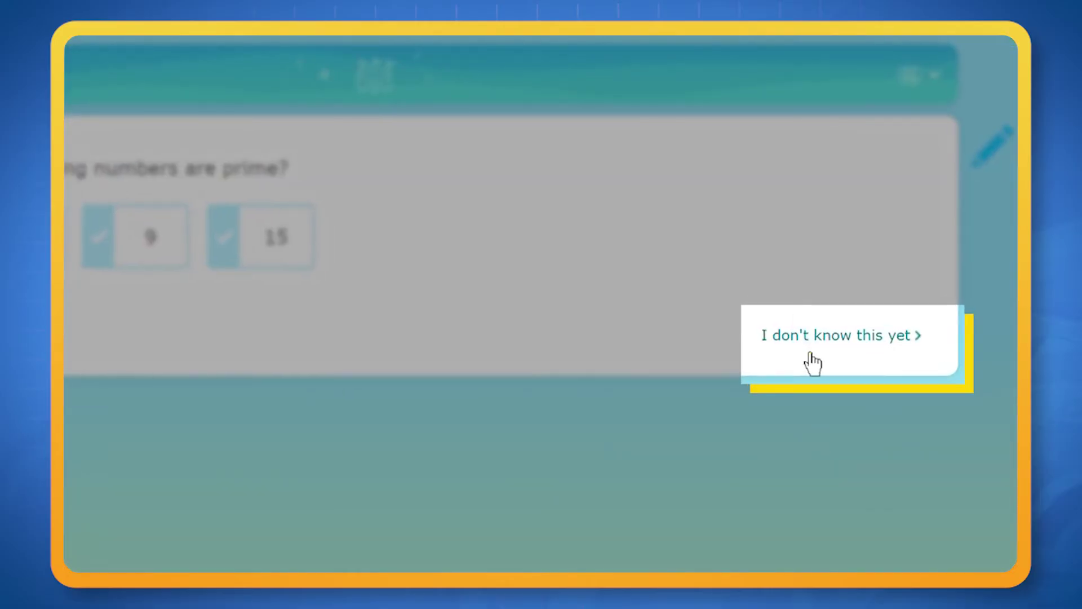
{"action": "left_click", "coordinate": [812, 275]}
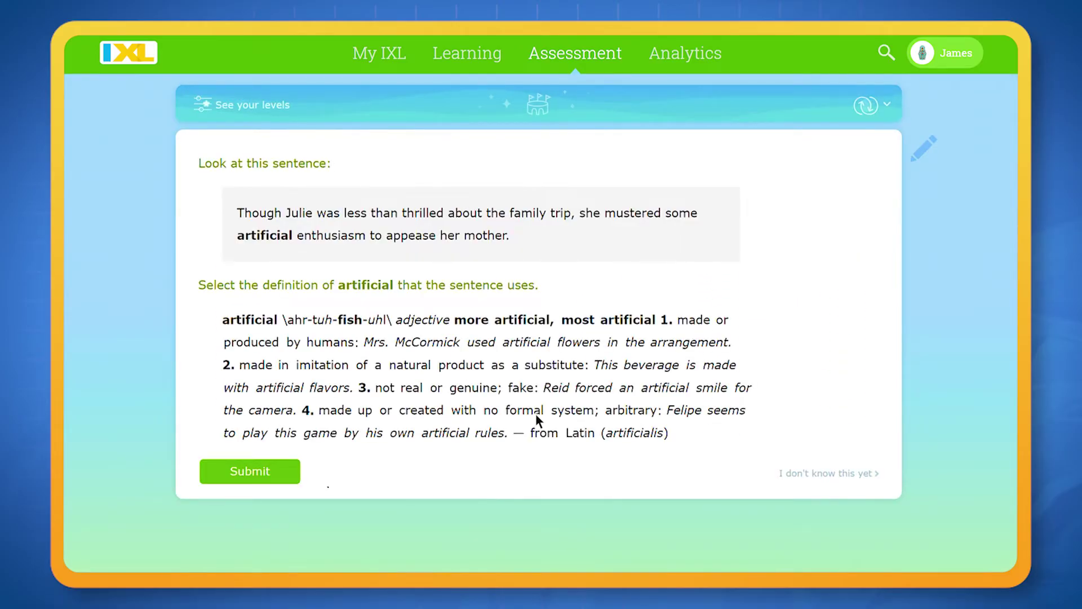
{"action": "left_click", "coordinate": [454, 388]}
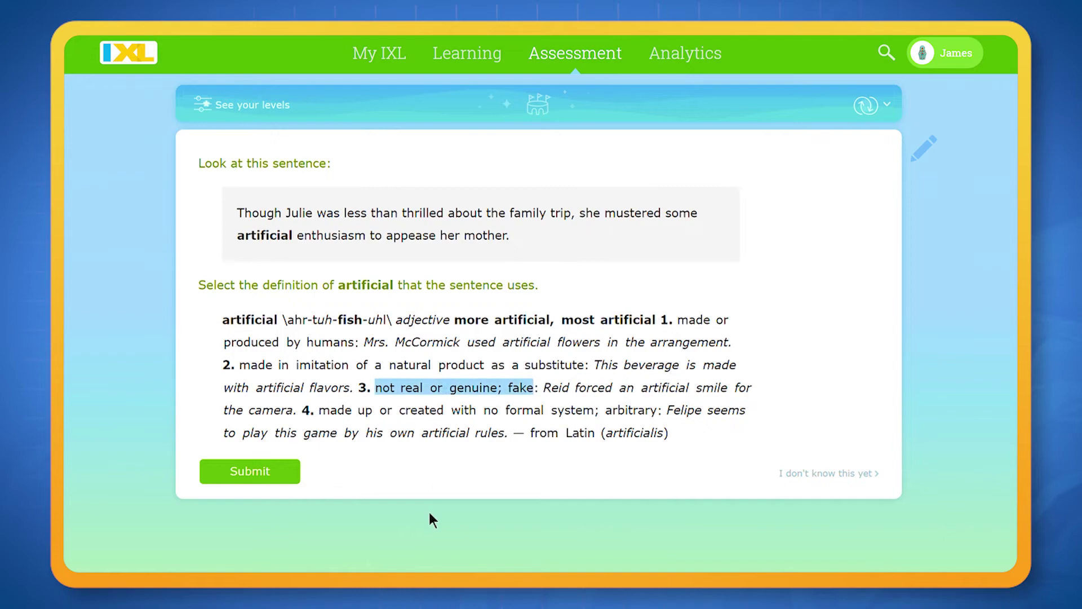
{"action": "left_click", "coordinate": [284, 475]}
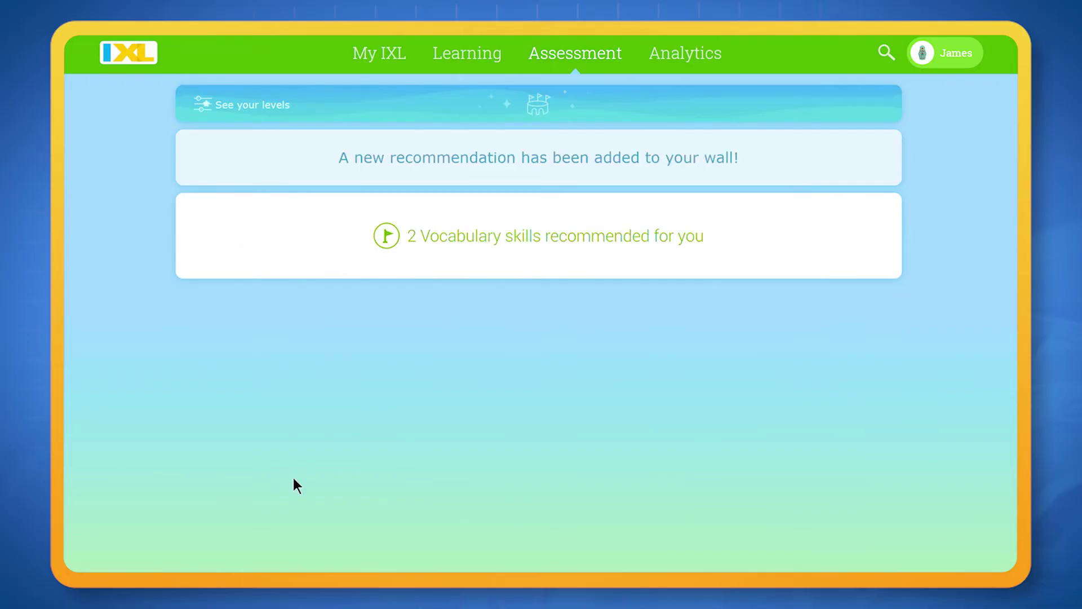
Step: Submit 1436.76 cubic millimeters as the sphere volume and switch the diagnostic subject to Math
{"action": "type", "text": "14"}
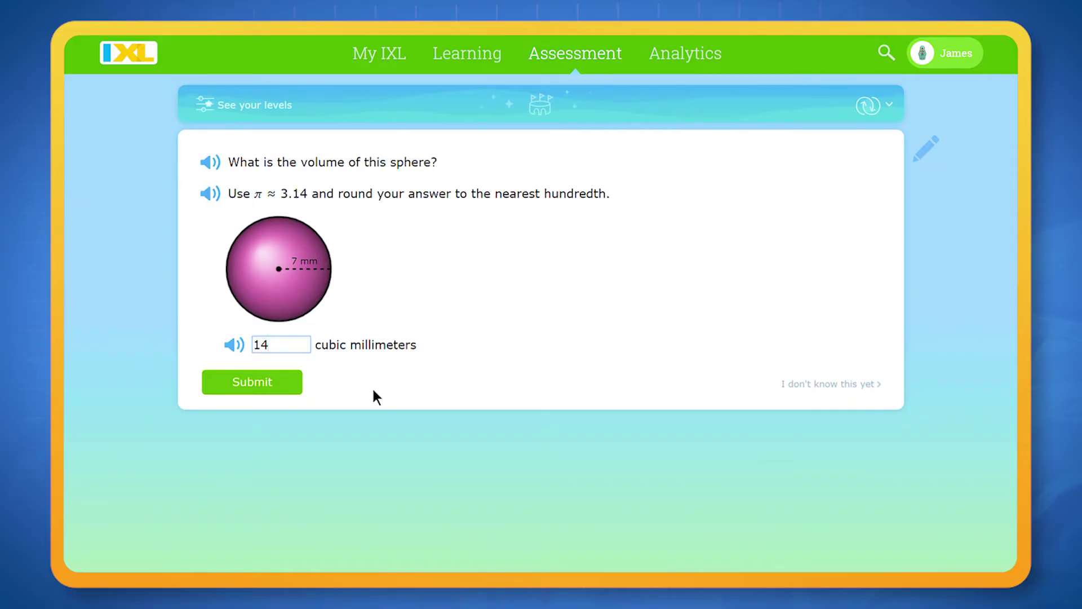
{"action": "type", "text": "36.76"}
{"action": "key", "text": "Return"}
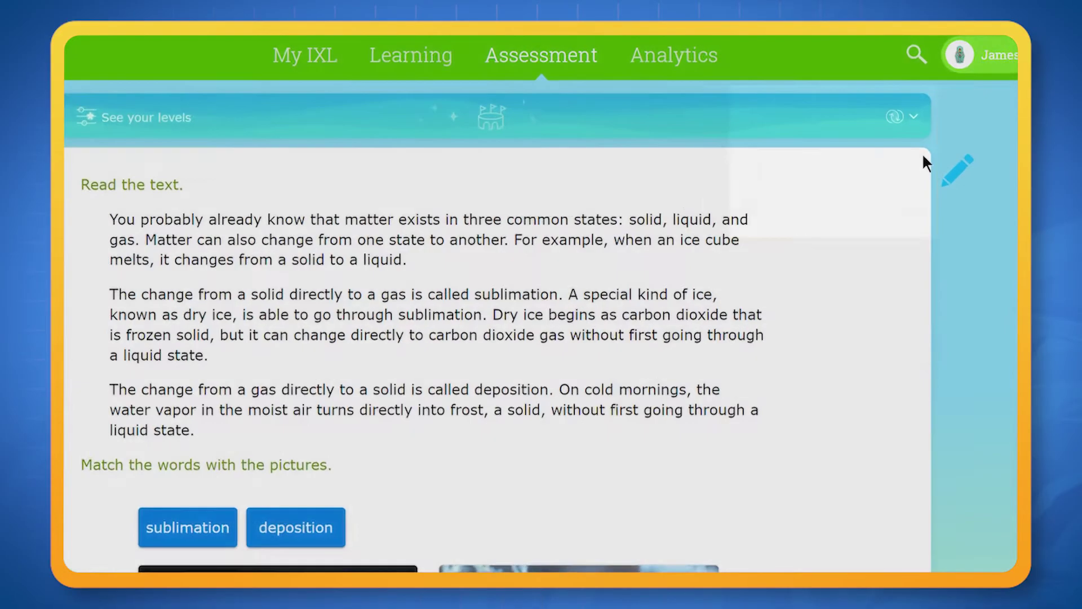
{"action": "left_click", "coordinate": [884, 105]}
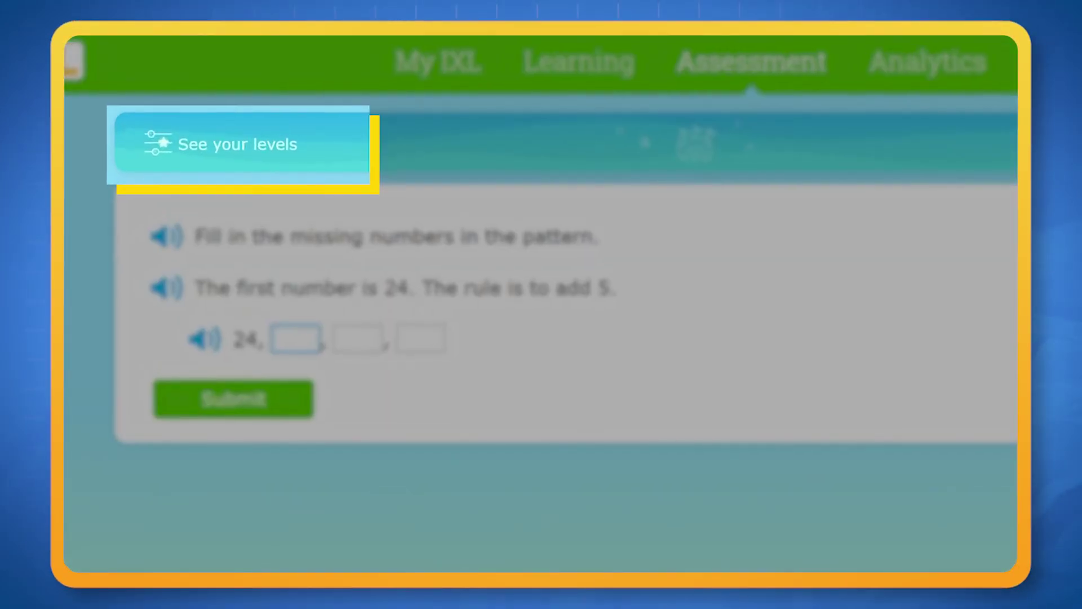
Step: Open See your levels from the diagnostic banner
{"action": "left_click", "coordinate": [259, 155]}
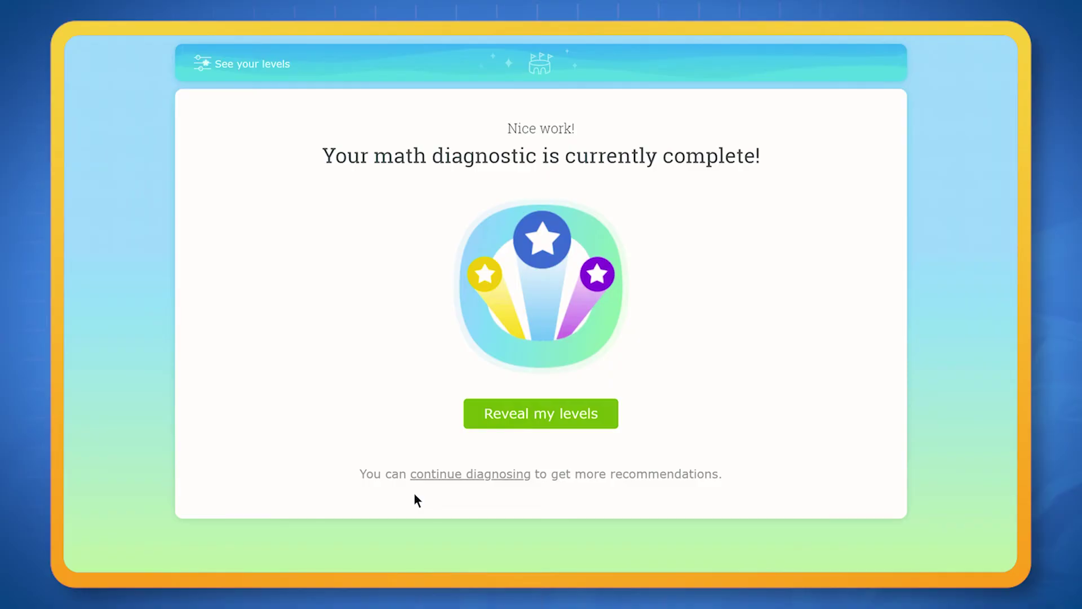
Step: Reveal the math levels, answer 4 in a recommended Geometry skill, then choose 'insincere' for glib
{"action": "left_click", "coordinate": [528, 423]}
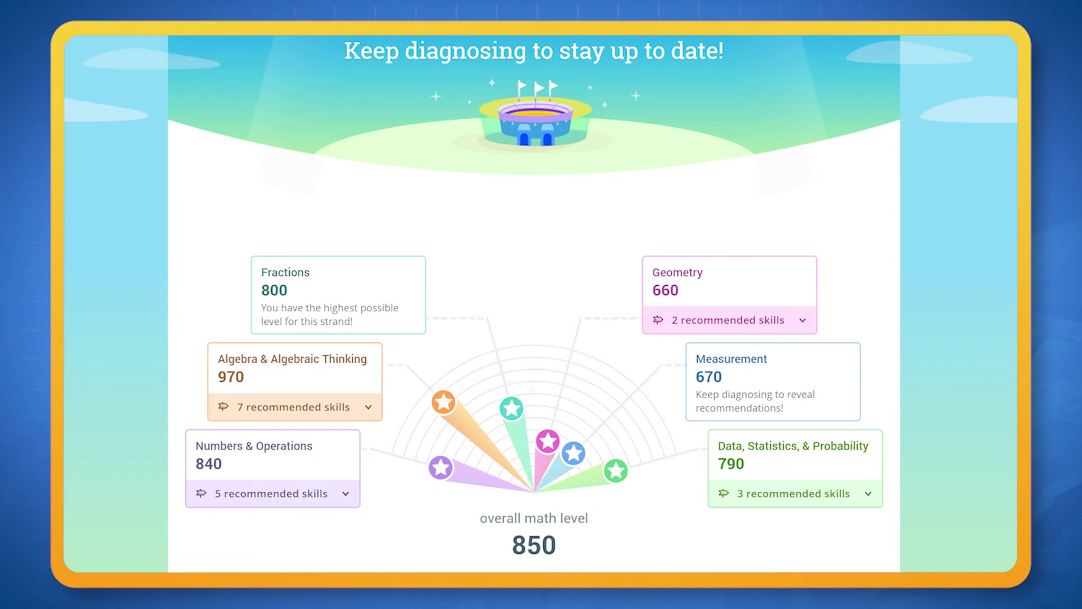
{"action": "left_click", "coordinate": [708, 333]}
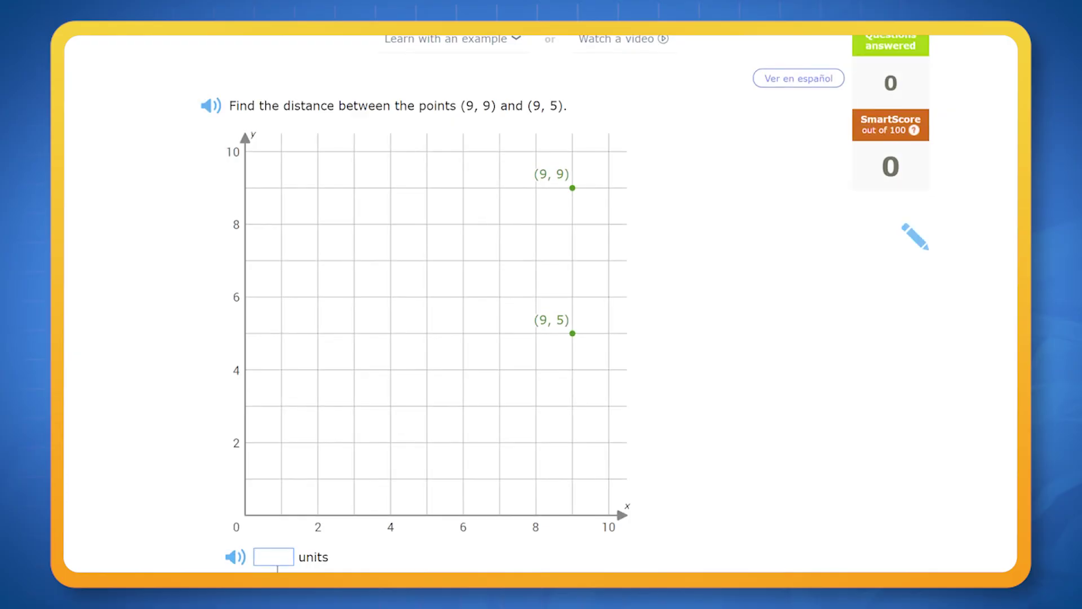
{"action": "type", "text": "4"}
{"action": "key", "text": "Return"}
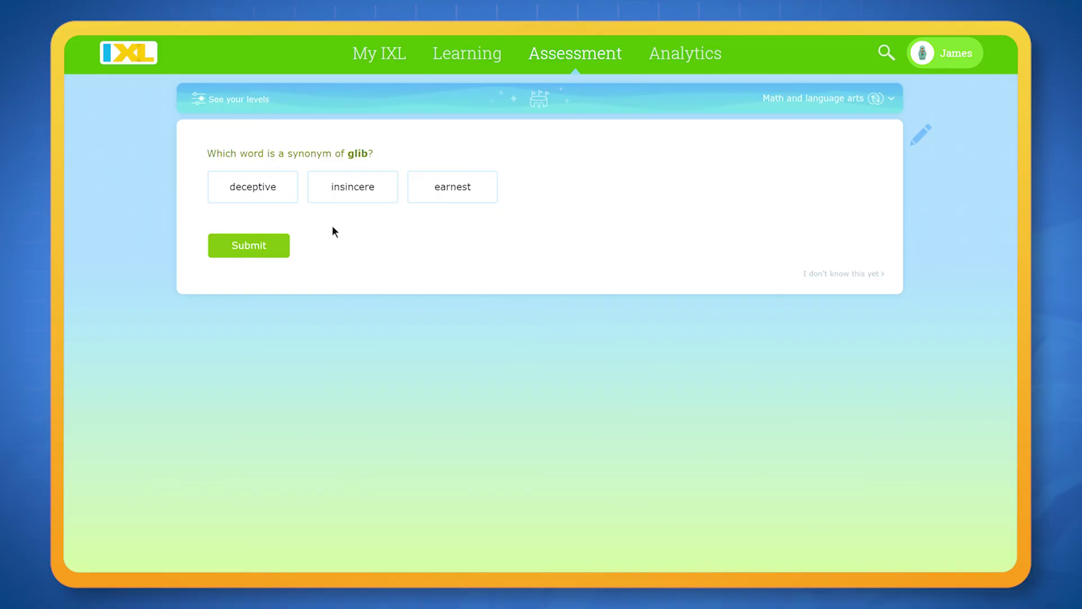
{"action": "left_click", "coordinate": [340, 213]}
{"action": "left_click", "coordinate": [271, 246]}
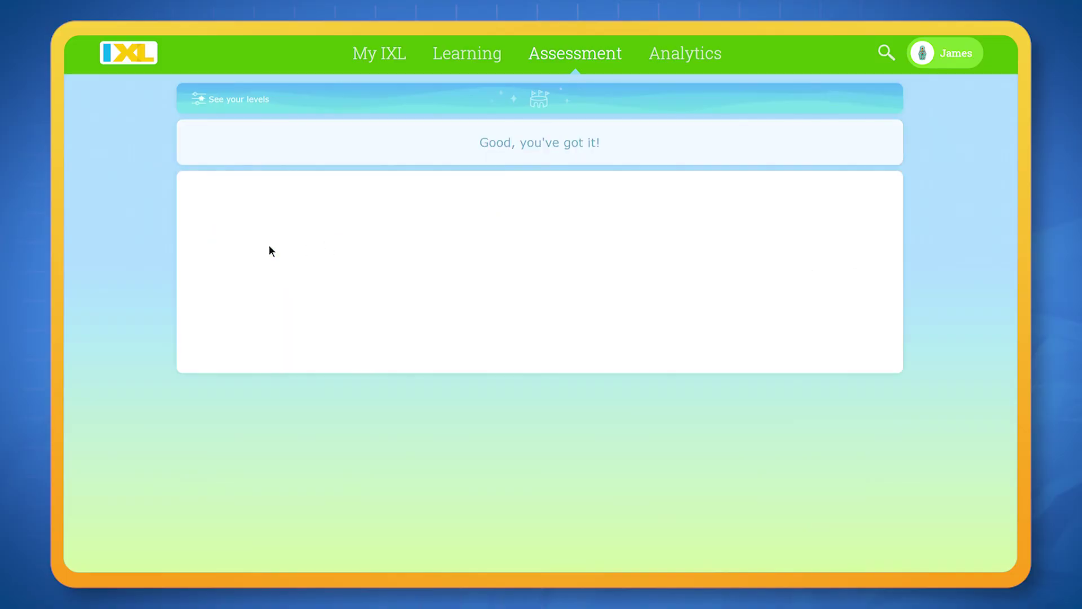